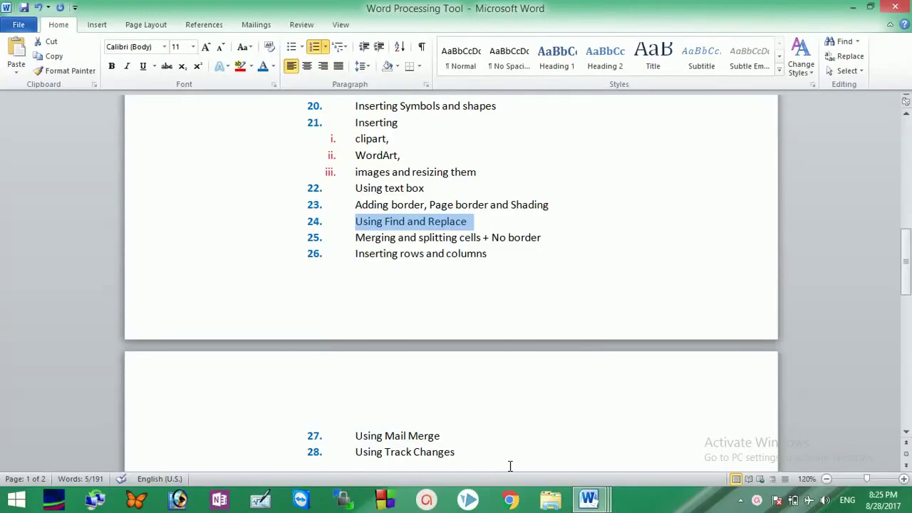
Step: Select the words Find and Replace in the 'Using Find and Replace' line
{"action": "mouse_move", "coordinate": [596, 504]}
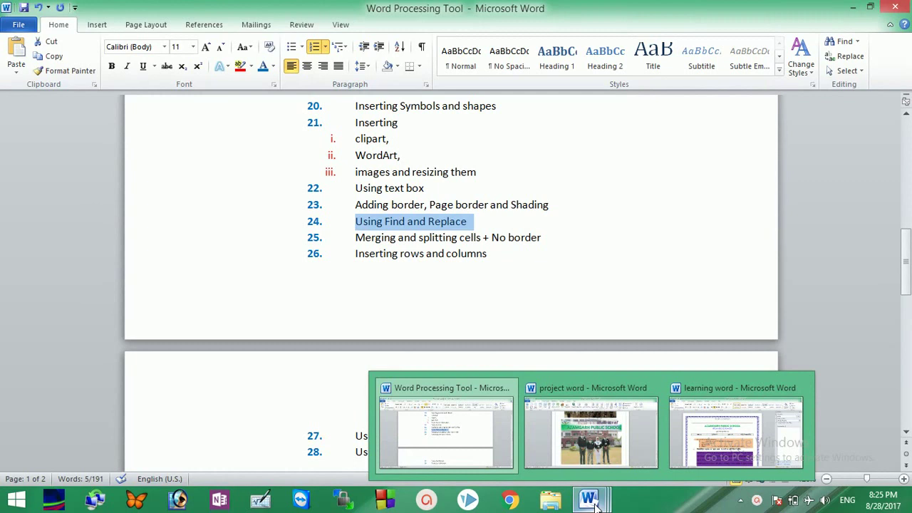
{"action": "left_click", "coordinate": [392, 224]}
{"action": "triple_click", "coordinate": [396, 223]}
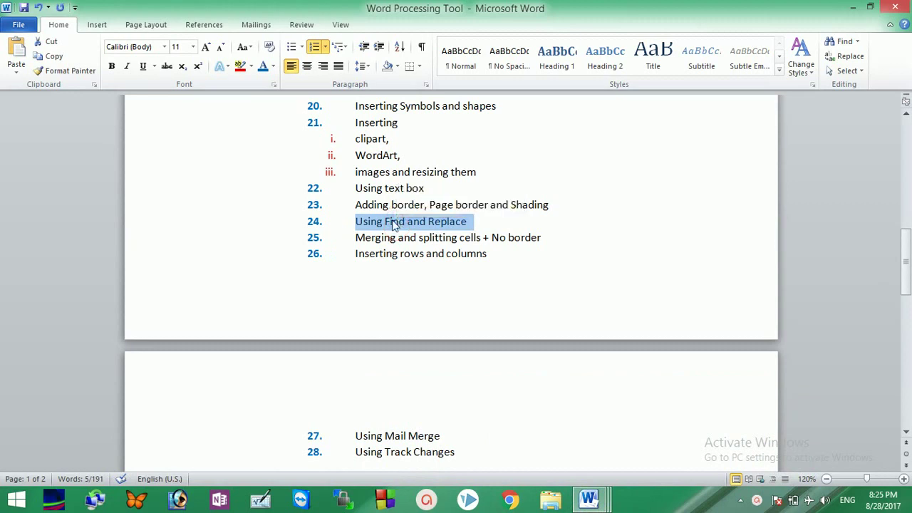
{"action": "double_click", "coordinate": [394, 223]}
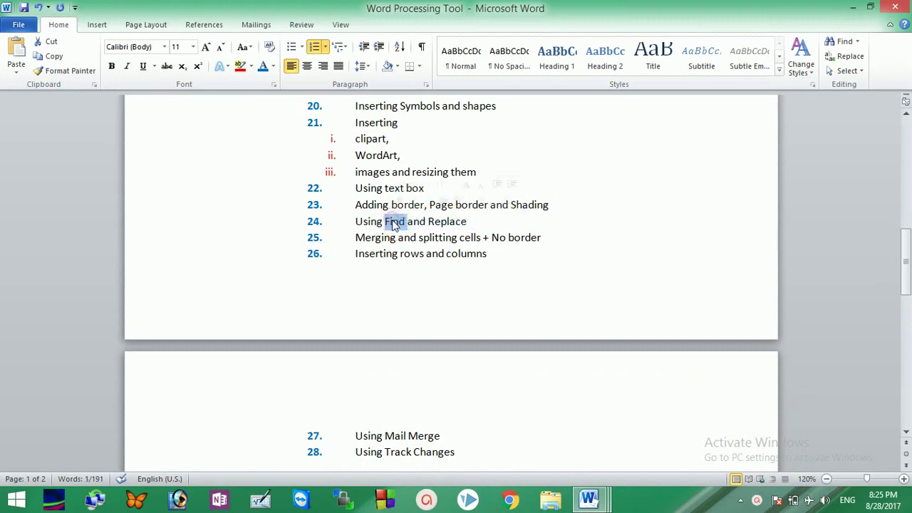
{"action": "double_click", "coordinate": [442, 222]}
Step: In the learning word document, add CHINTU as a new option under the first question on page 1
{"action": "left_click", "coordinate": [583, 503]}
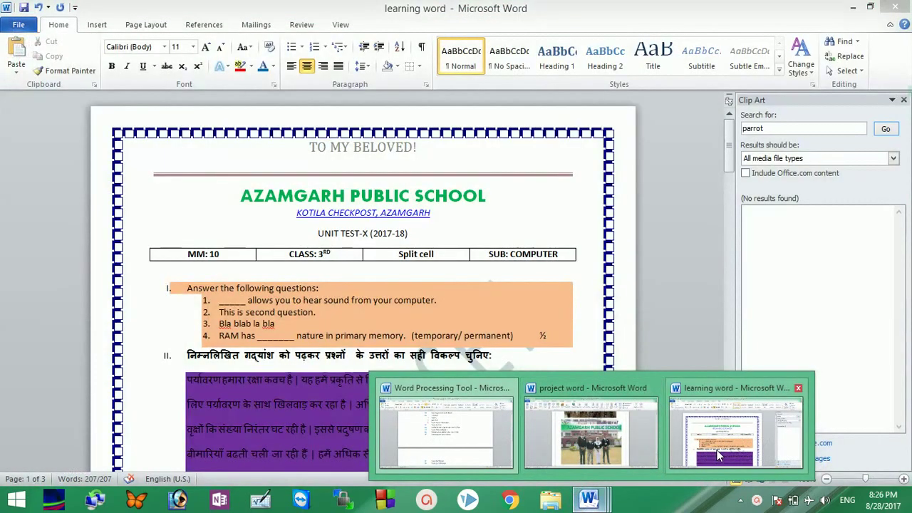
{"action": "left_click", "coordinate": [718, 457]}
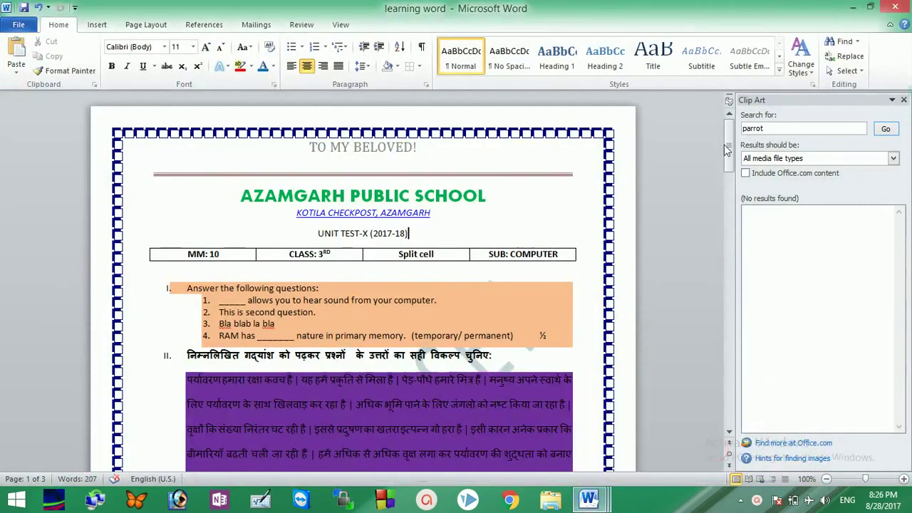
{"action": "left_click_drag", "start_coordinate": [727, 149], "coordinate": [733, 168]}
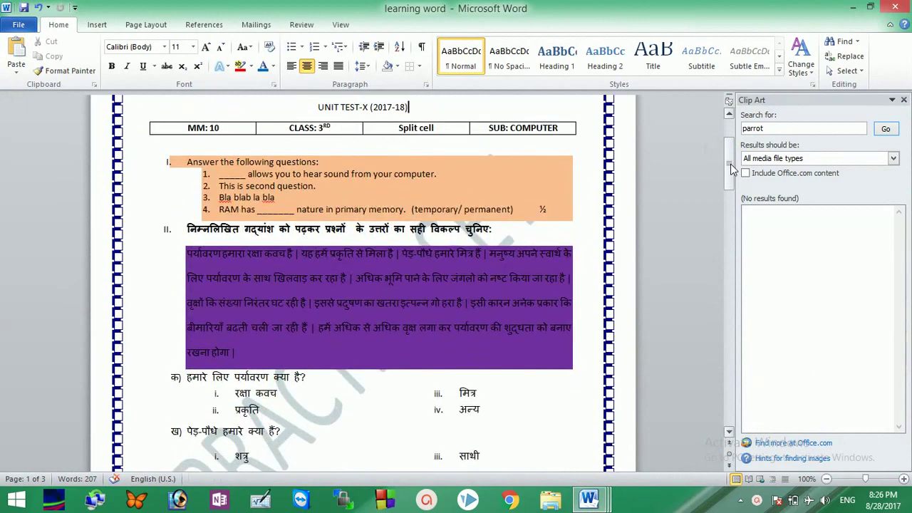
{"action": "left_click", "coordinate": [396, 377]}
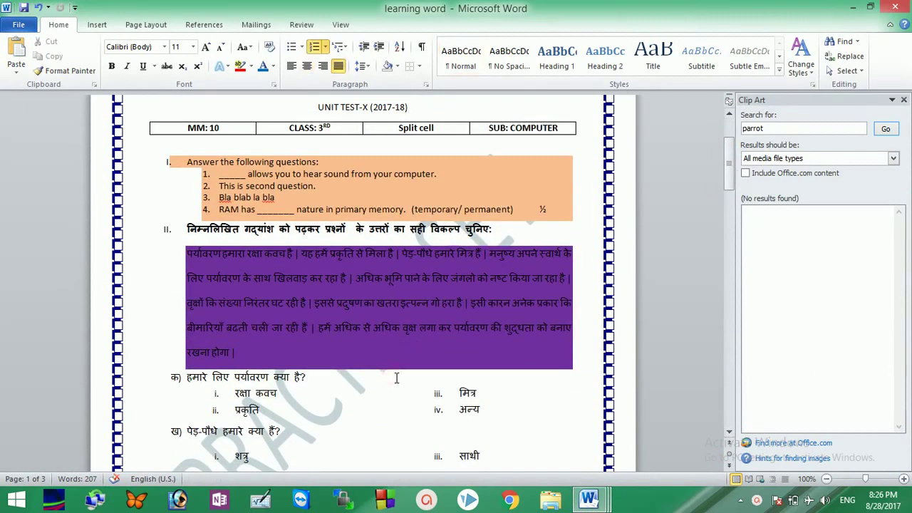
{"action": "key", "text": "Return"}
{"action": "type", "text": "CHINT"}
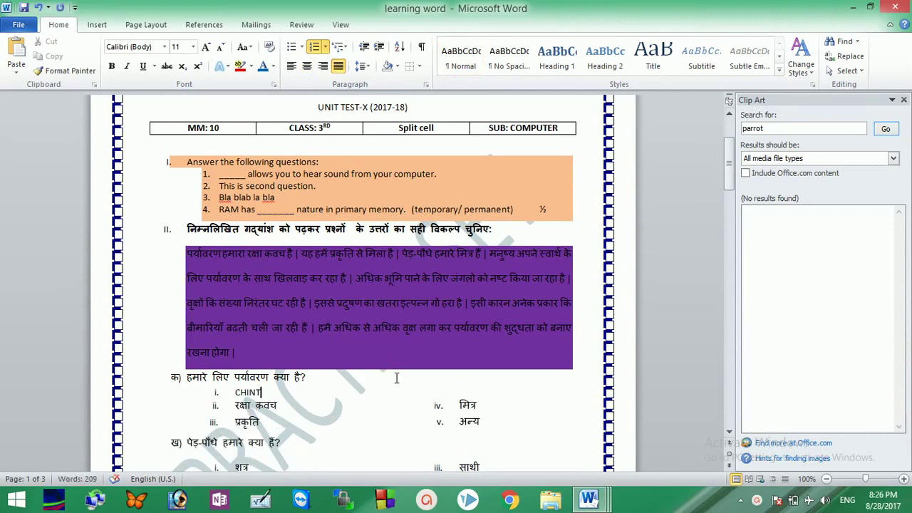
{"action": "type", "text": "U"}
Step: Type CHINTU beside the flower photo on page 2 and beside the school photo on page 3
{"action": "left_click_drag", "start_coordinate": [728, 174], "coordinate": [722, 259]}
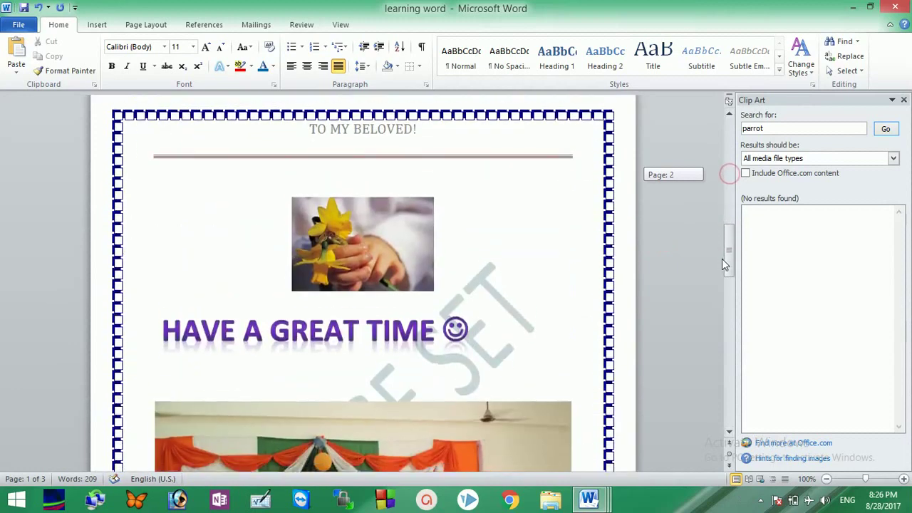
{"action": "left_click", "coordinate": [541, 268]}
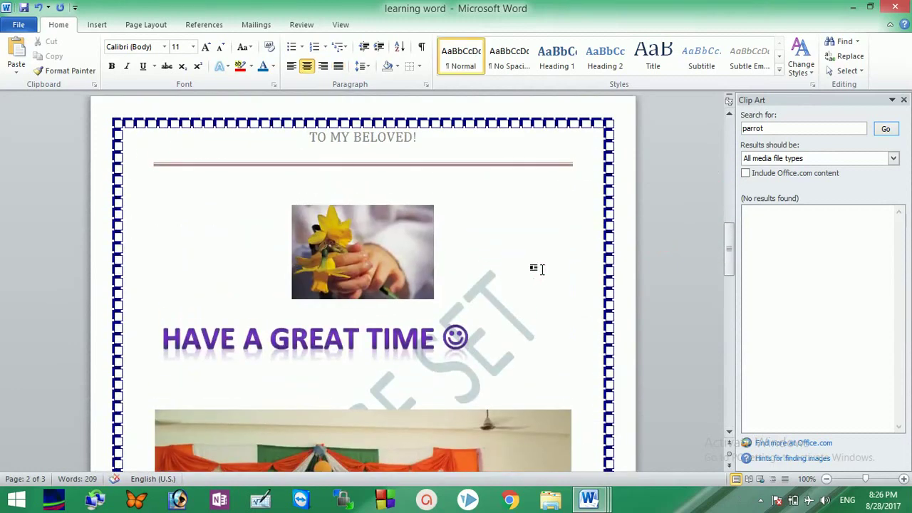
{"action": "type", "text": "CHINT"}
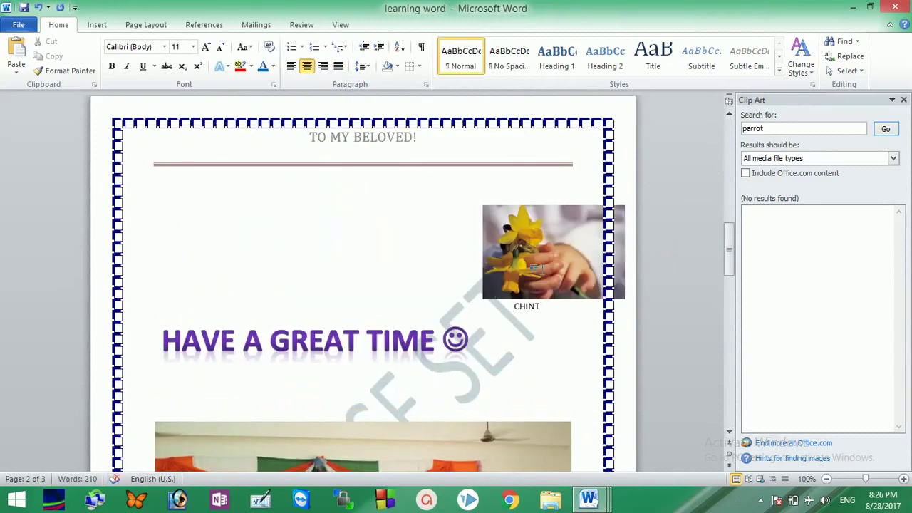
{"action": "type", "text": "U"}
{"action": "left_click_drag", "start_coordinate": [728, 260], "coordinate": [732, 399]}
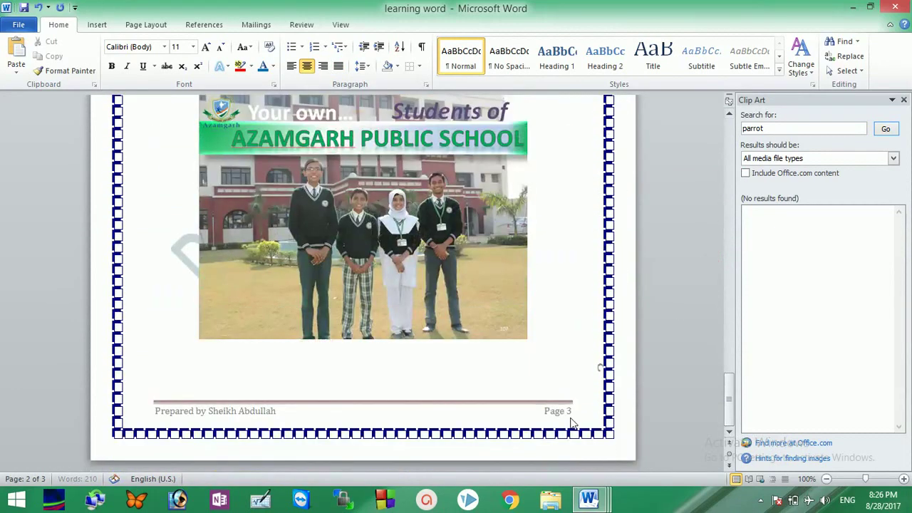
{"action": "left_click", "coordinate": [523, 350]}
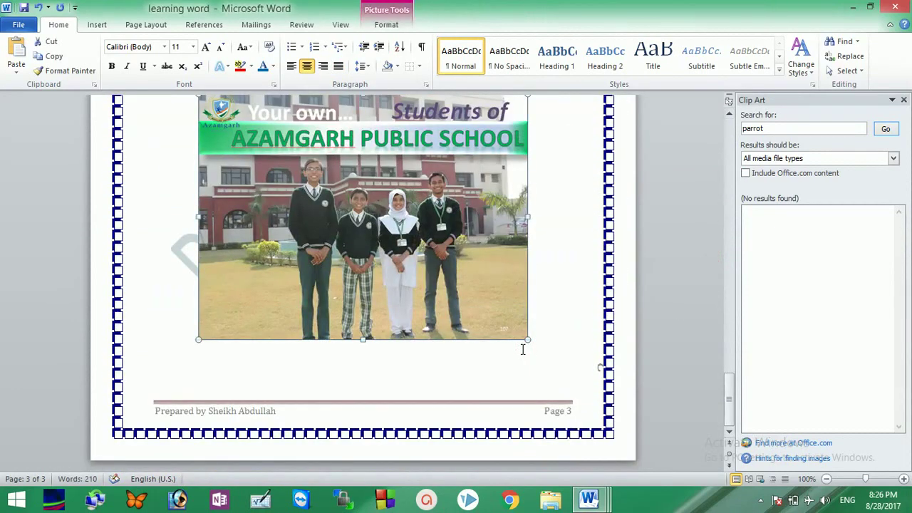
{"action": "left_click", "coordinate": [522, 349]}
{"action": "type", "text": "CHI"}
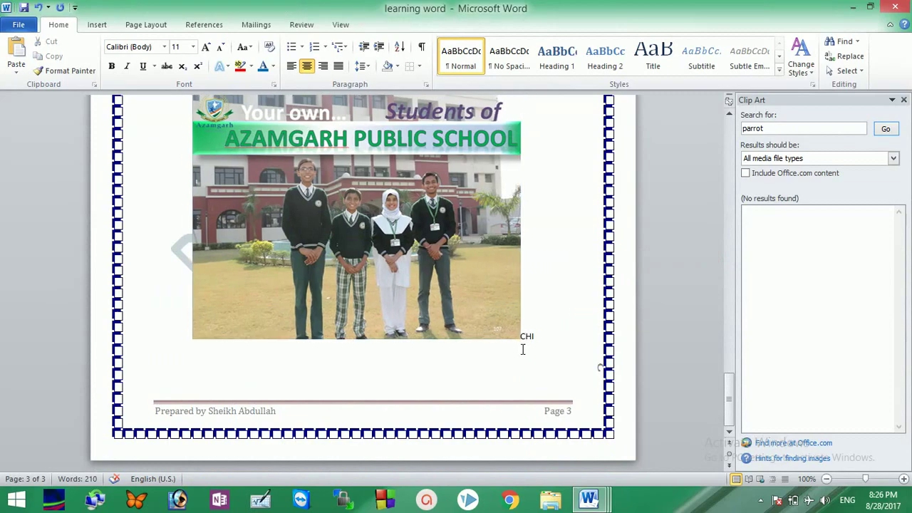
{"action": "type", "text": "NTU"}
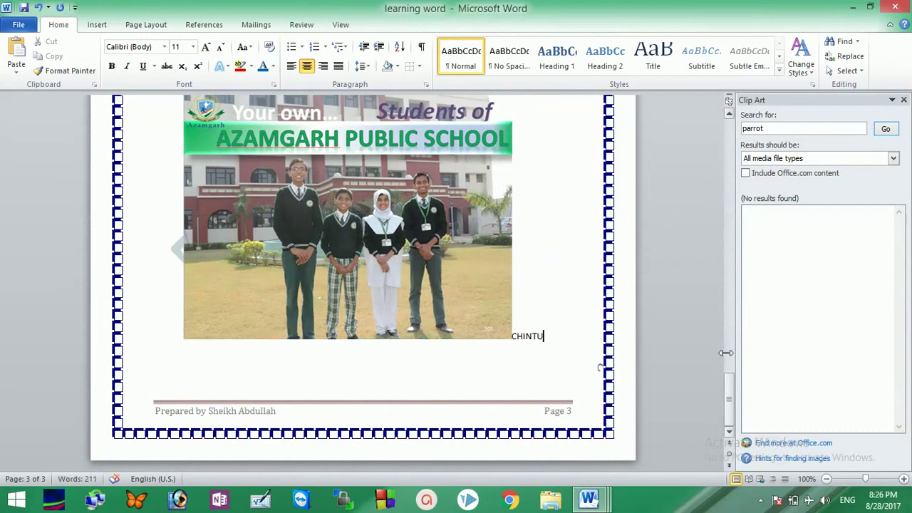
{"action": "left_click_drag", "start_coordinate": [728, 388], "coordinate": [729, 21]}
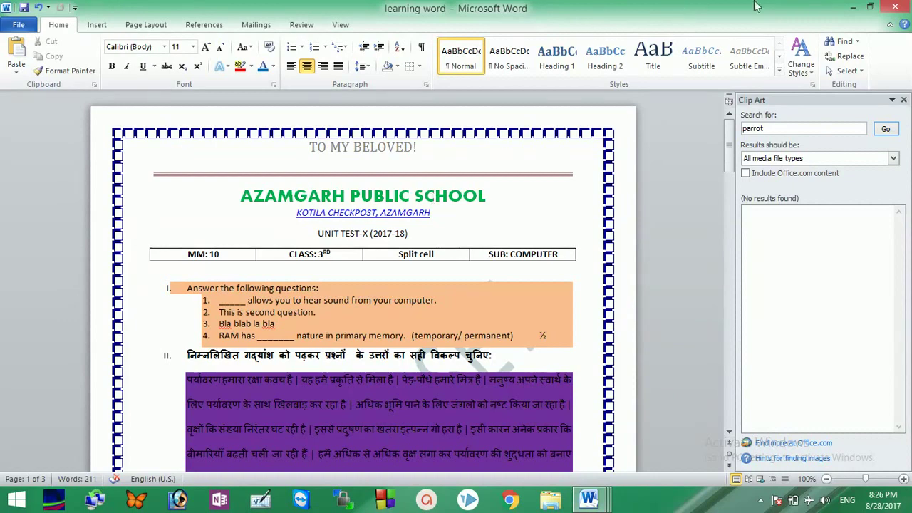
Step: Search CHINTU in the Navigation pane and step through its 3 matches to the school photo
{"action": "left_click", "coordinate": [858, 42]}
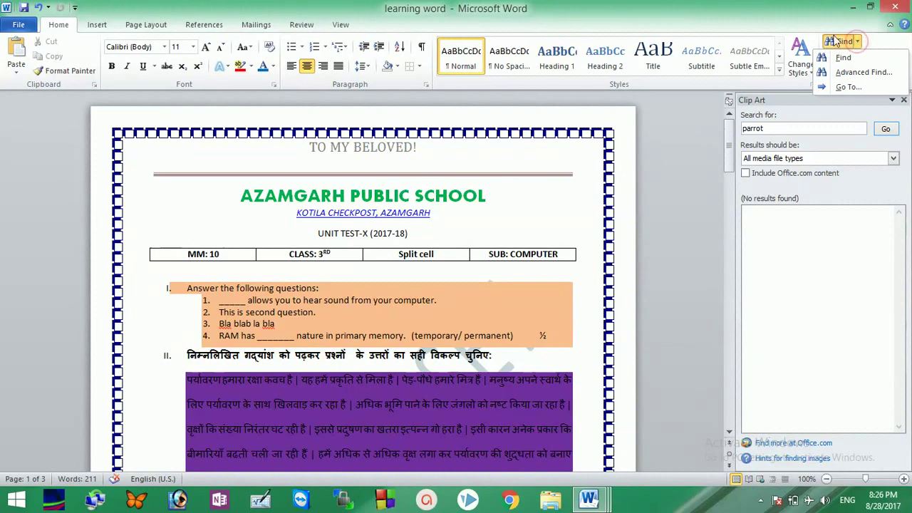
{"action": "left_click", "coordinate": [844, 59]}
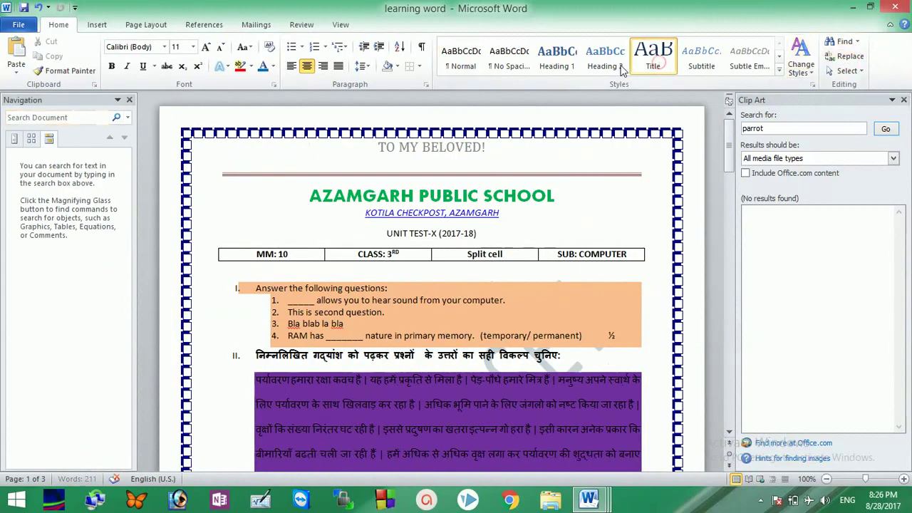
{"action": "key", "text": "Escape"}
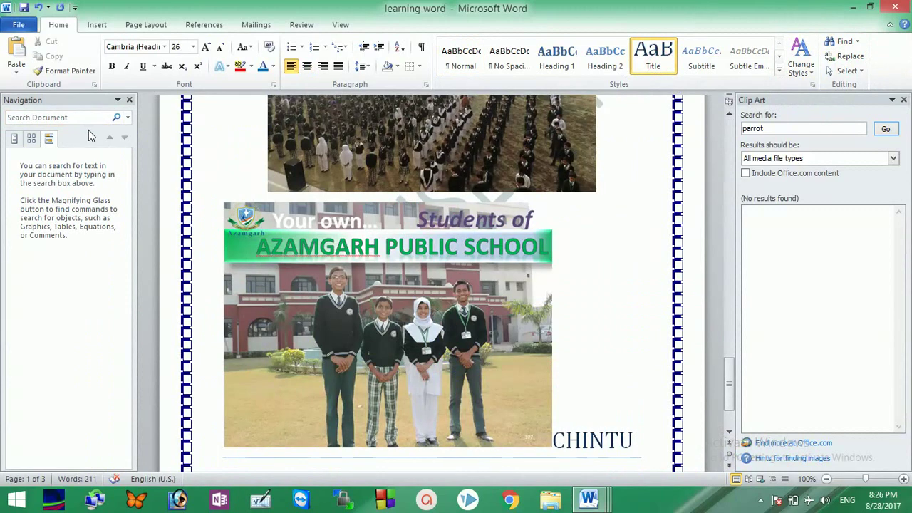
{"action": "left_click", "coordinate": [82, 120]}
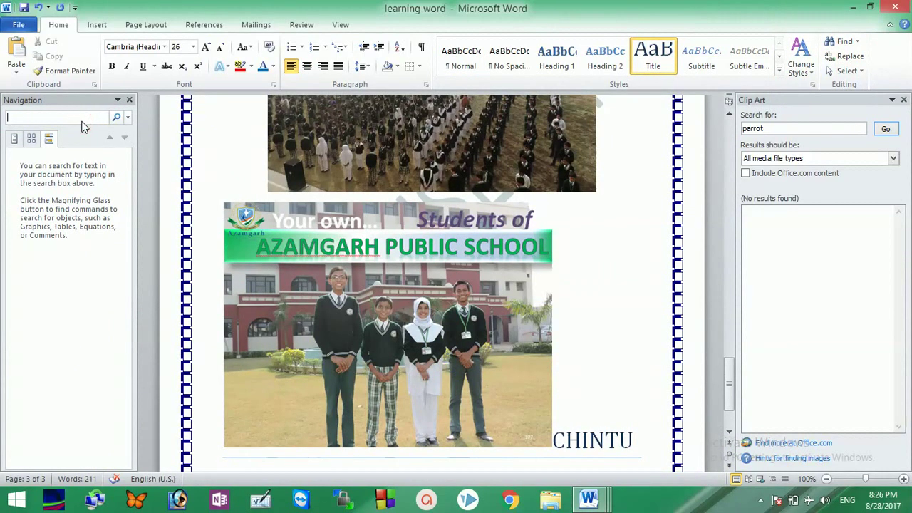
{"action": "type", "text": "CHINTU"}
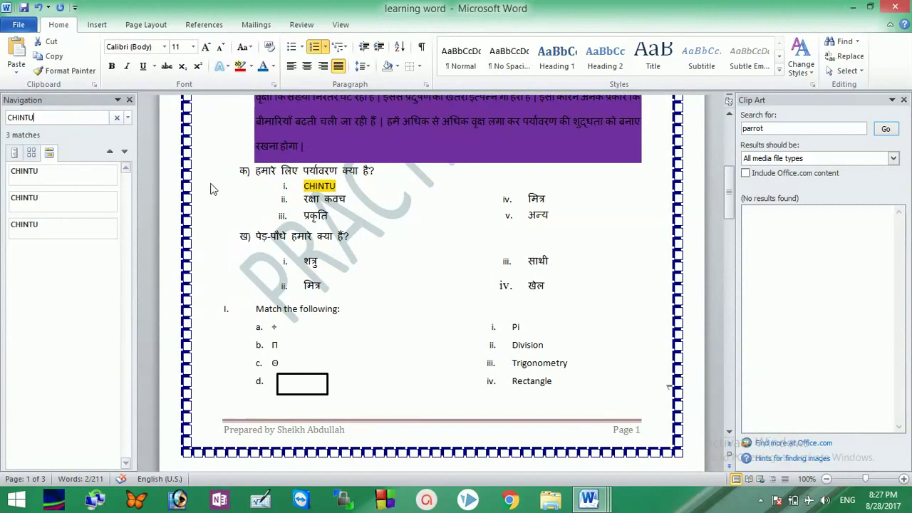
{"action": "key", "text": "Return"}
{"action": "key", "text": "Return"}
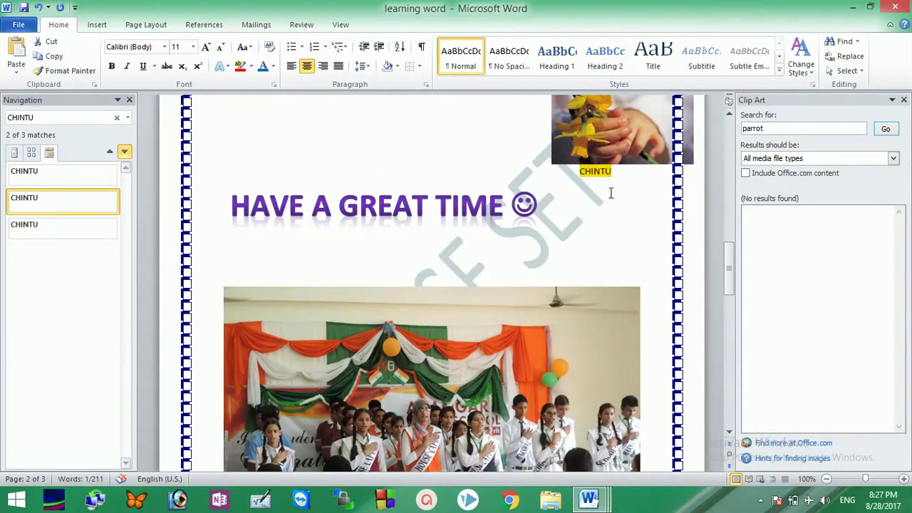
{"action": "key", "text": "Return"}
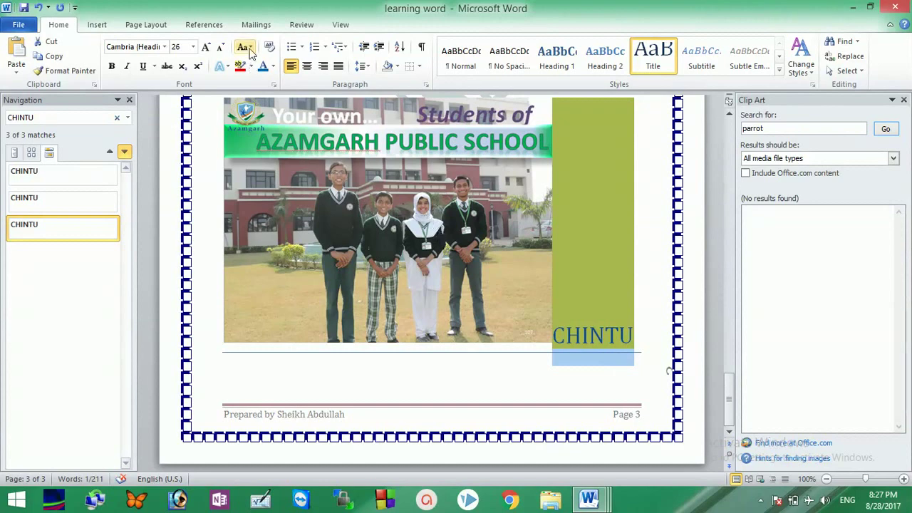
Step: Replace CHINTU with HAKKU using Replace All, changing the page 3 occurrence, and dismiss the prompt
{"action": "left_click", "coordinate": [128, 119]}
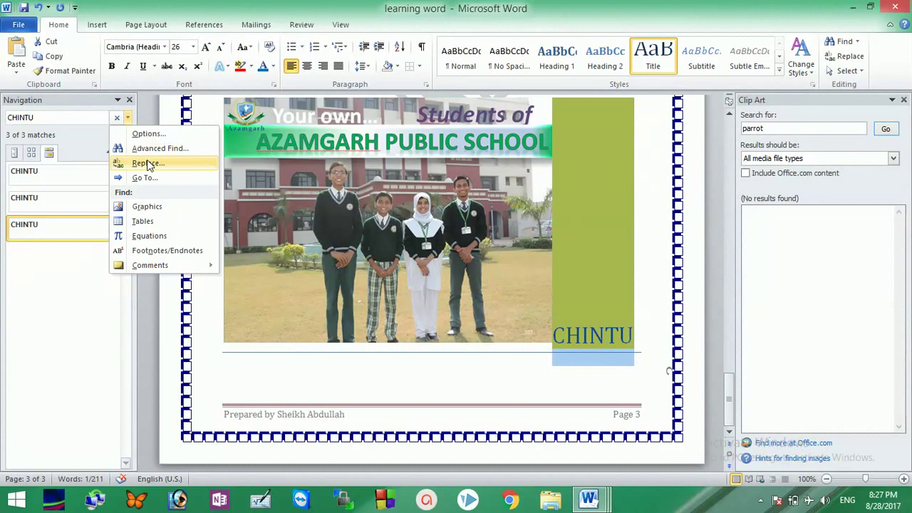
{"action": "left_click", "coordinate": [127, 118]}
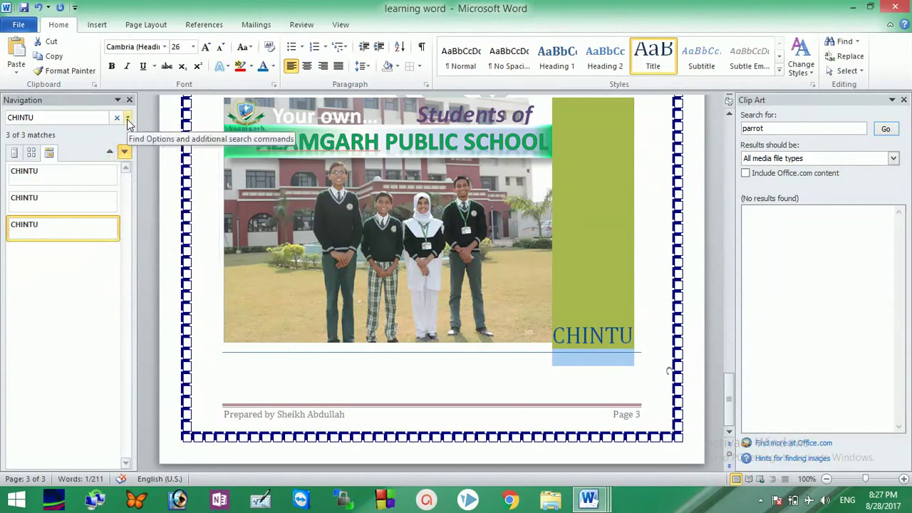
{"action": "left_click", "coordinate": [127, 119]}
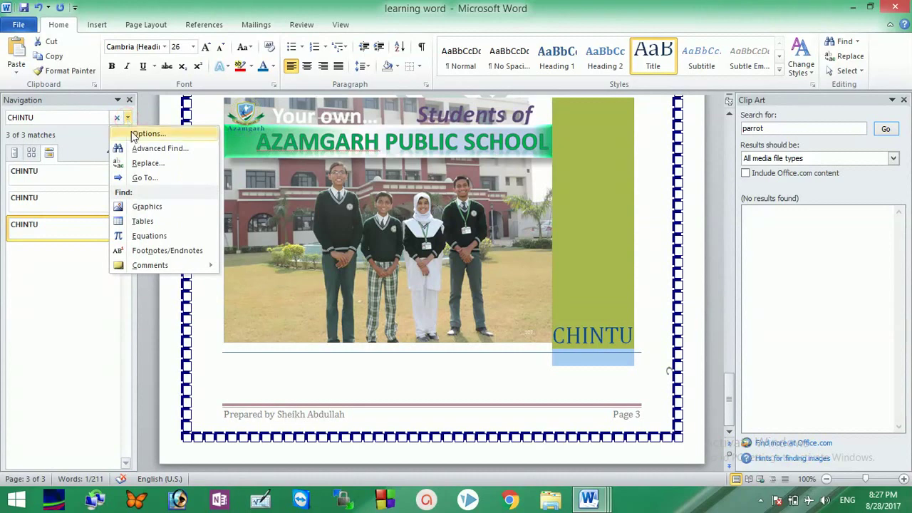
{"action": "left_click", "coordinate": [147, 163]}
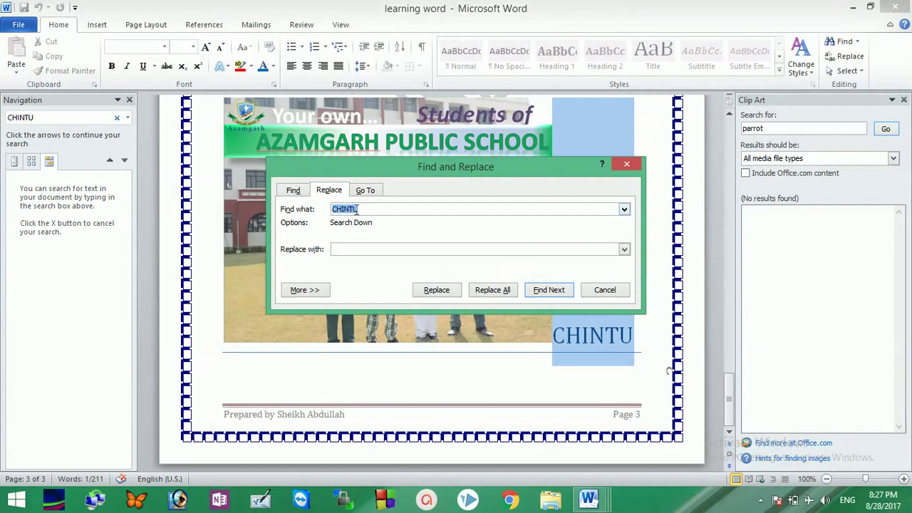
{"action": "left_click", "coordinate": [365, 251]}
{"action": "type", "text": "HAKKU"}
{"action": "left_click", "coordinate": [490, 294]}
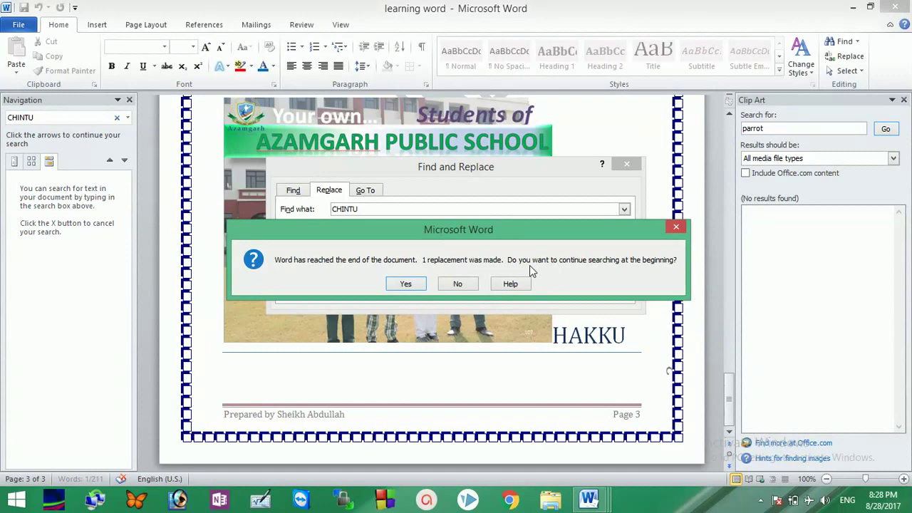
{"action": "left_click", "coordinate": [462, 285]}
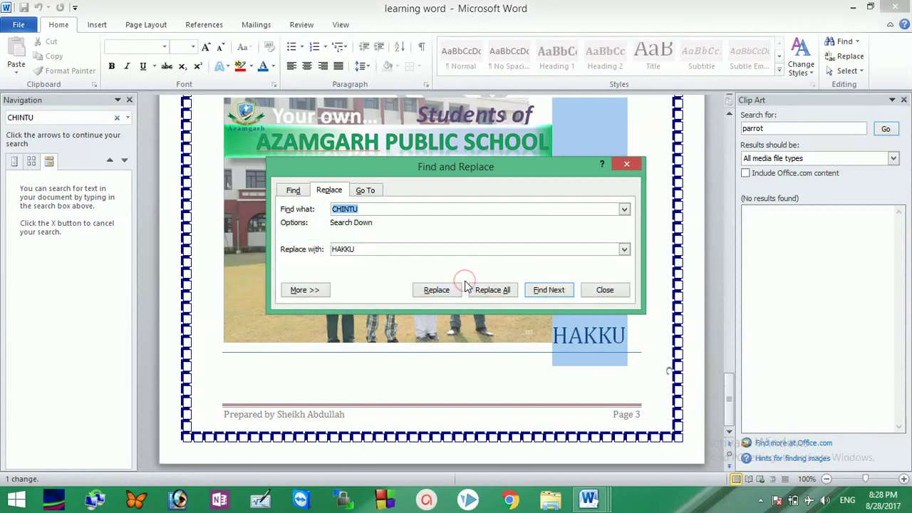
Step: Undo the HAKKU replacement and rerun the CHINTU search, jumping to the first match on page 1
{"action": "left_click", "coordinate": [619, 291]}
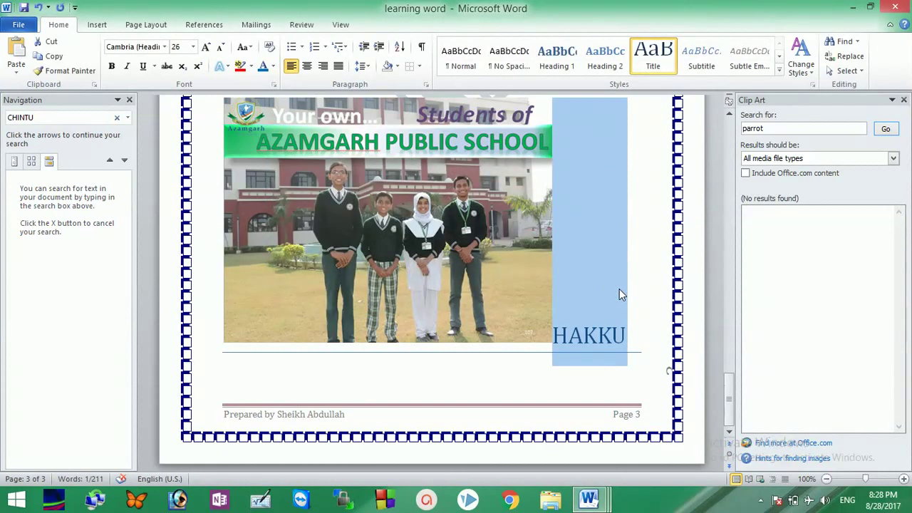
{"action": "key", "text": "ctrl+z"}
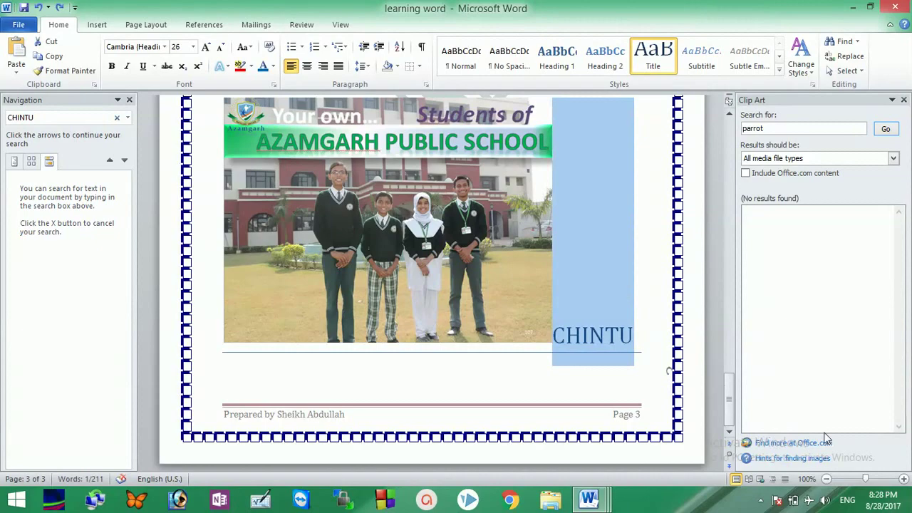
{"action": "left_click_drag", "start_coordinate": [722, 244], "coordinate": [727, 146]}
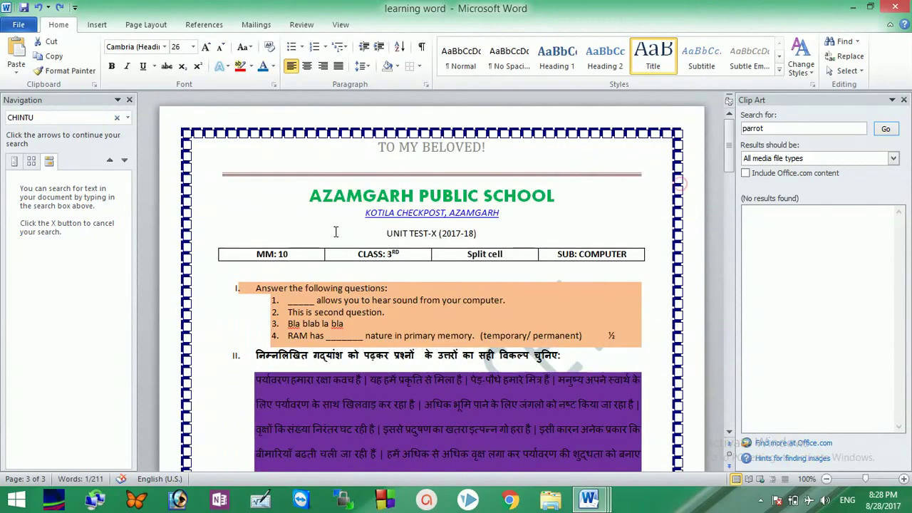
{"action": "left_click", "coordinate": [82, 117]}
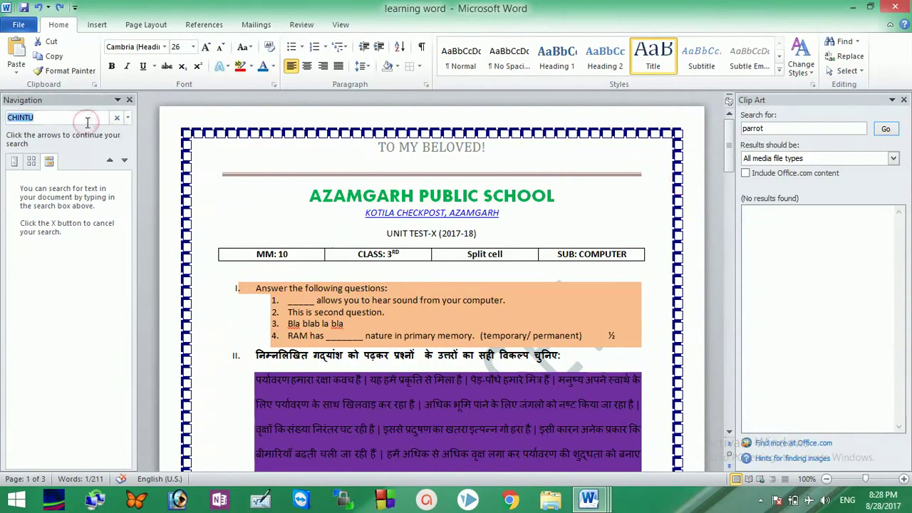
{"action": "key", "text": "Return"}
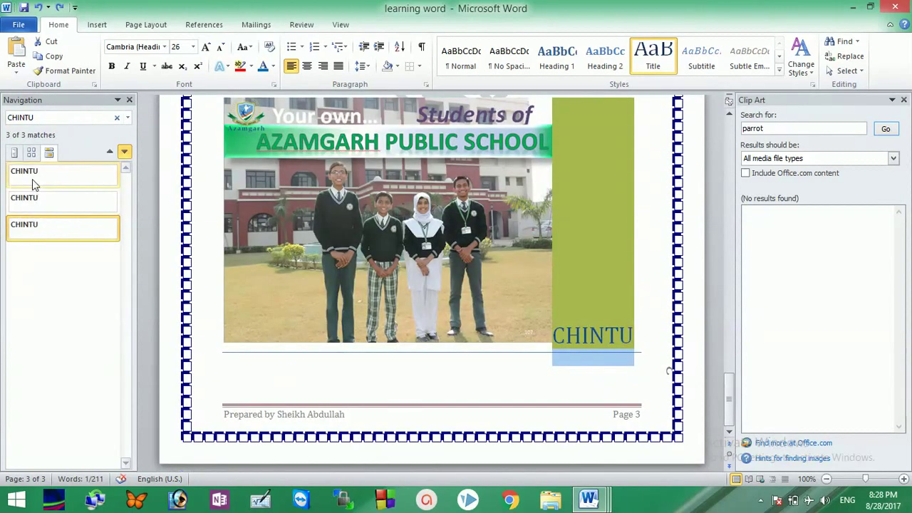
{"action": "left_click", "coordinate": [30, 178]}
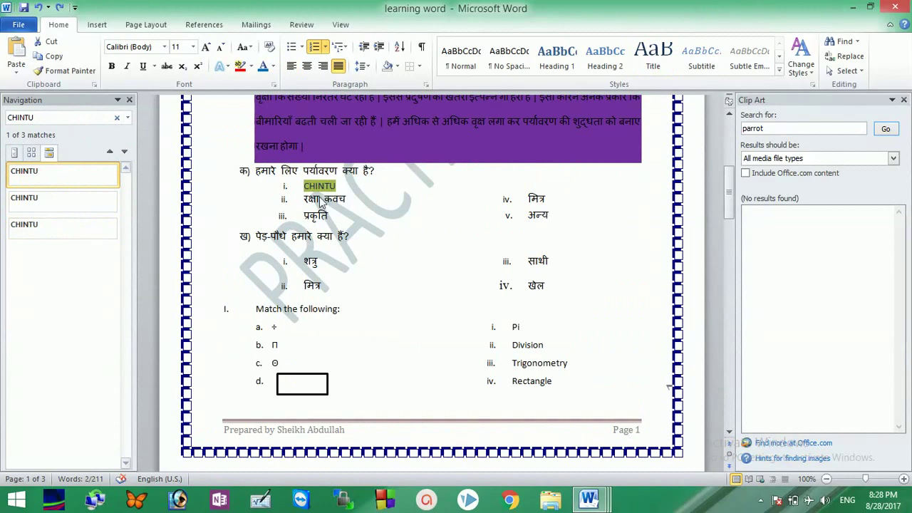
Step: Replace All CHINTU with HAKKU from the document's beginning, confirming the 3 replacements
{"action": "left_click", "coordinate": [127, 118]}
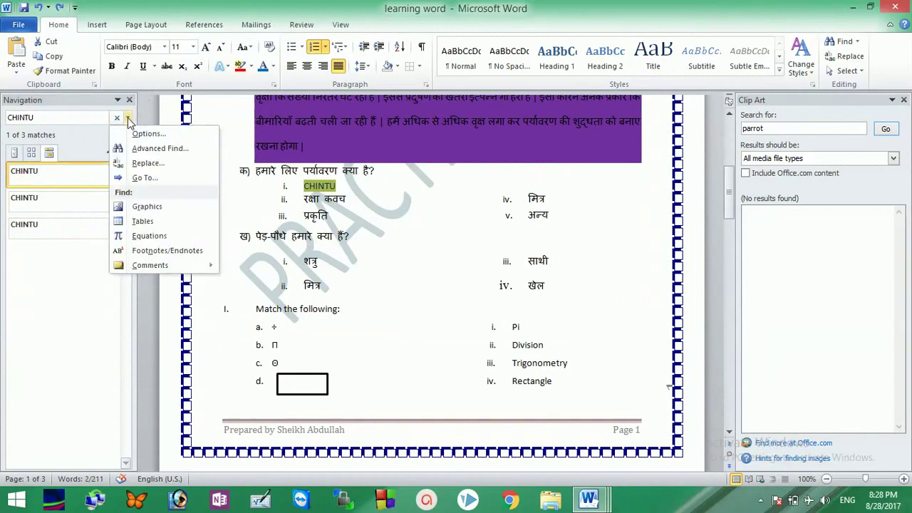
{"action": "left_click", "coordinate": [155, 162]}
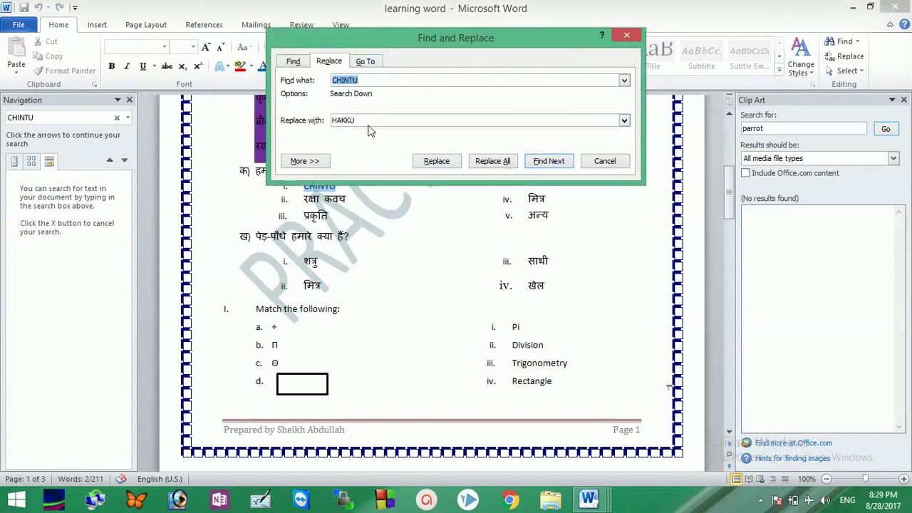
{"action": "left_click", "coordinate": [499, 163]}
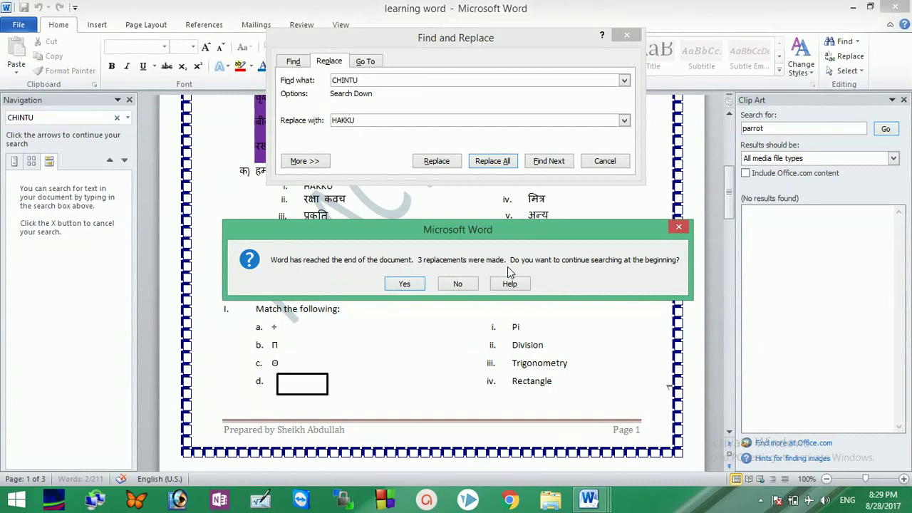
{"action": "left_click", "coordinate": [404, 284]}
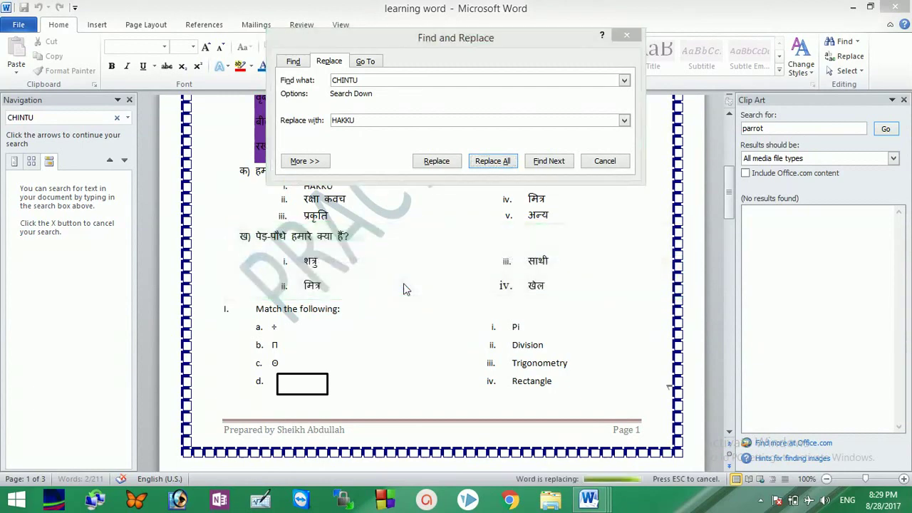
{"action": "left_click", "coordinate": [431, 285]}
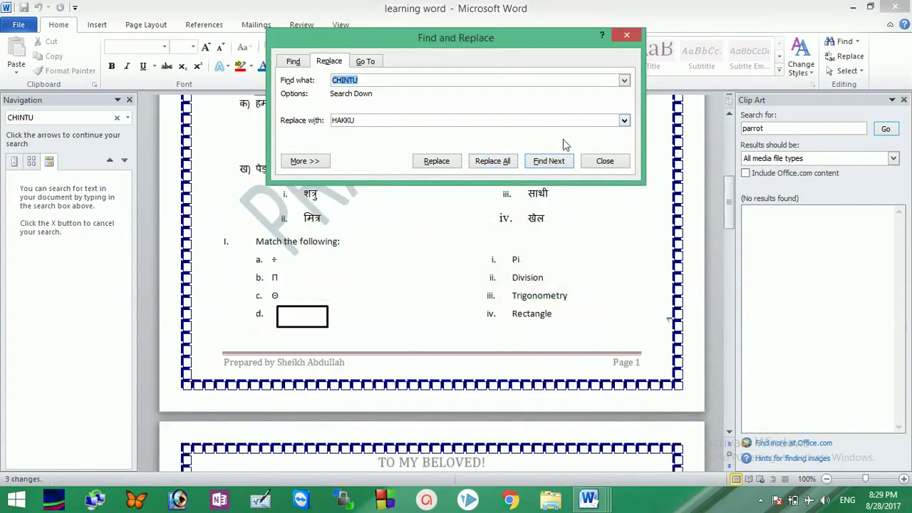
Step: Search the document for HAKKU and step to its page 3 match beside the school photo
{"action": "left_click", "coordinate": [603, 164]}
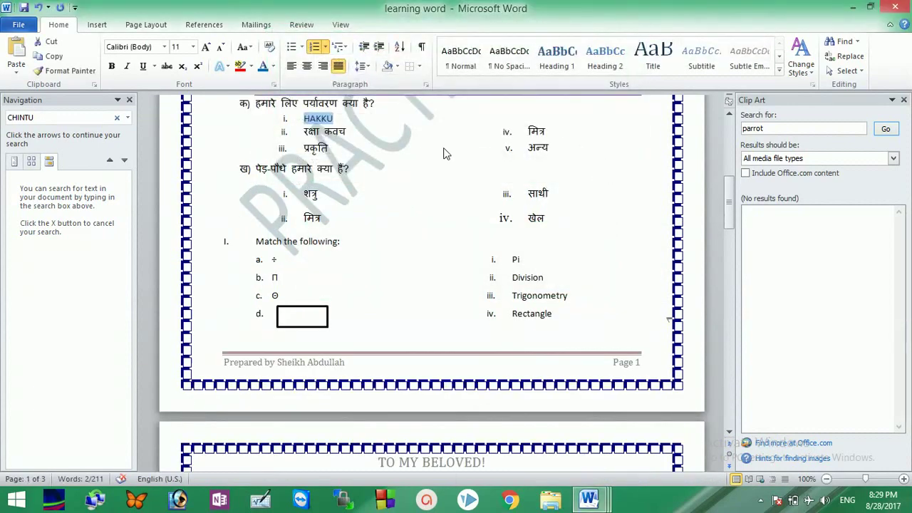
{"action": "left_click", "coordinate": [79, 119]}
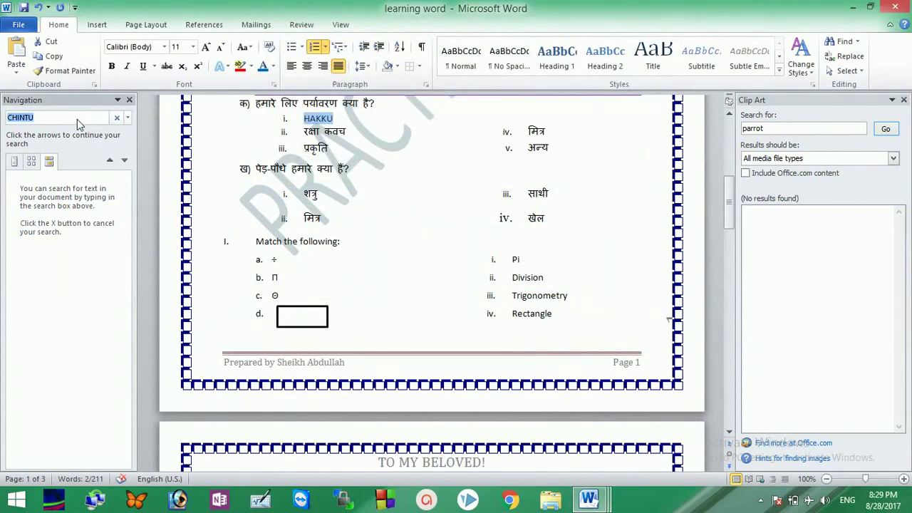
{"action": "type", "text": "HAKK"}
{"action": "type", "text": "U"}
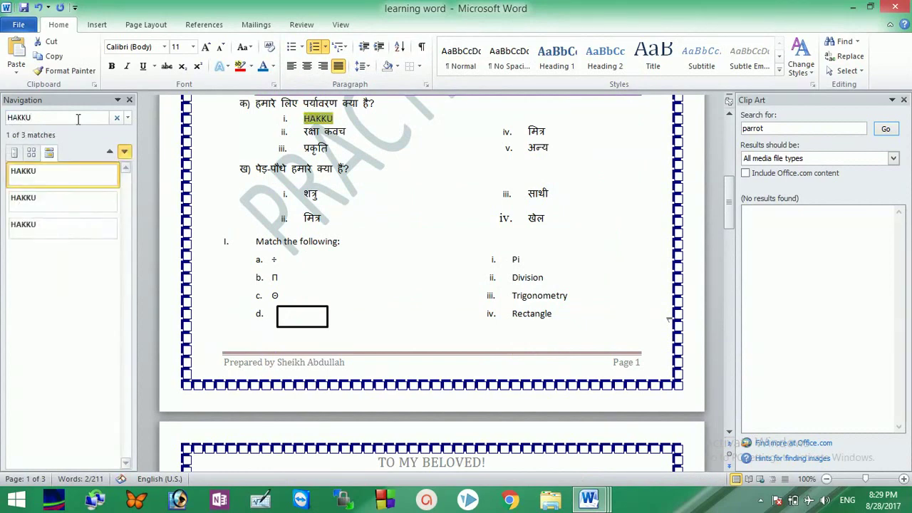
{"action": "key", "text": "Return"}
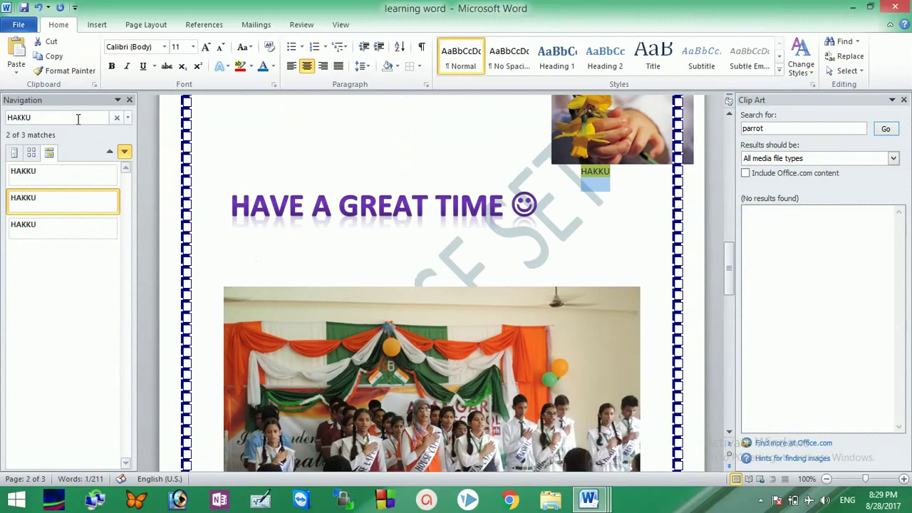
{"action": "key", "text": "Return"}
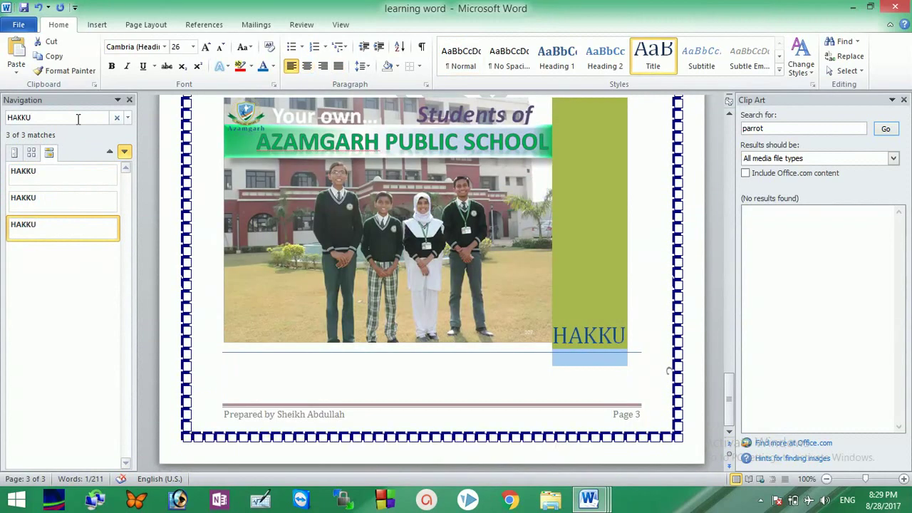